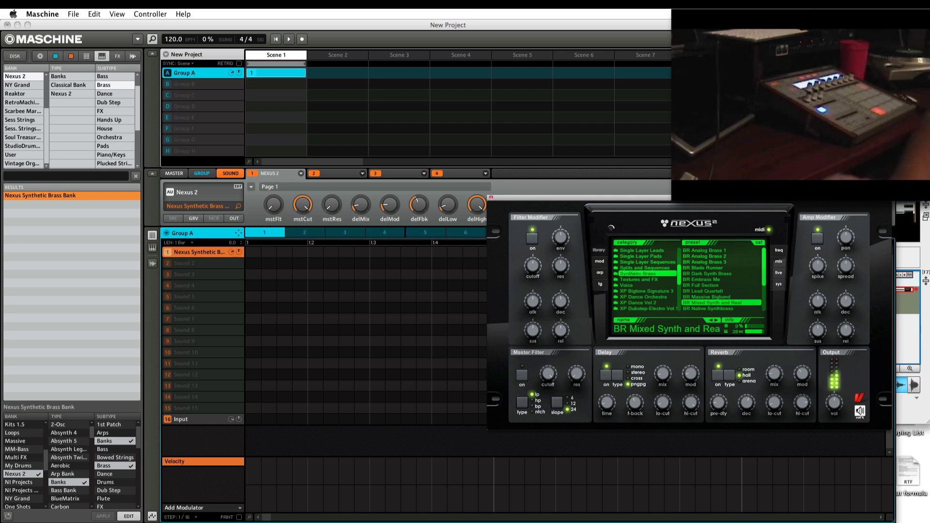
# Audition the Nexus presets one after another, continuing through the HandsUp-ElectroBass Vol 1 bank as far as BA Dab and Klein Bass 3.
pyautogui.press('Down')
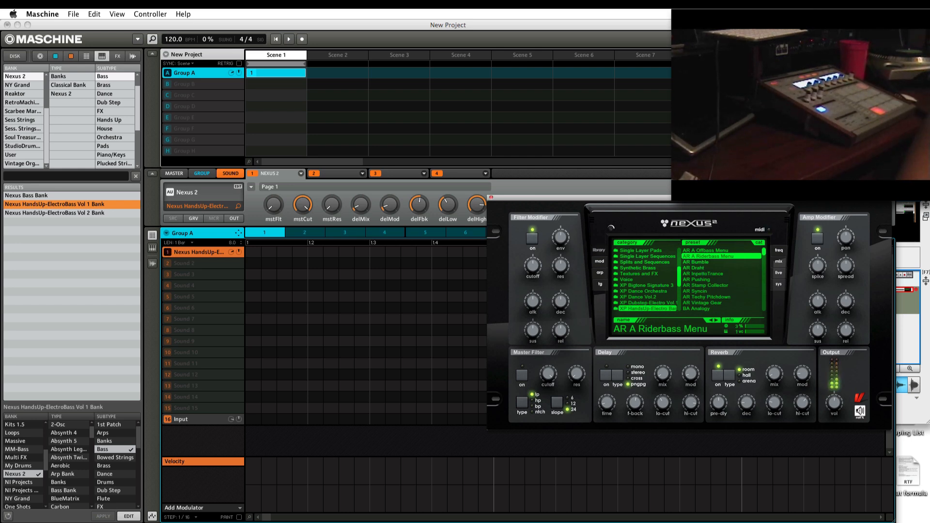
pyautogui.press('Down')
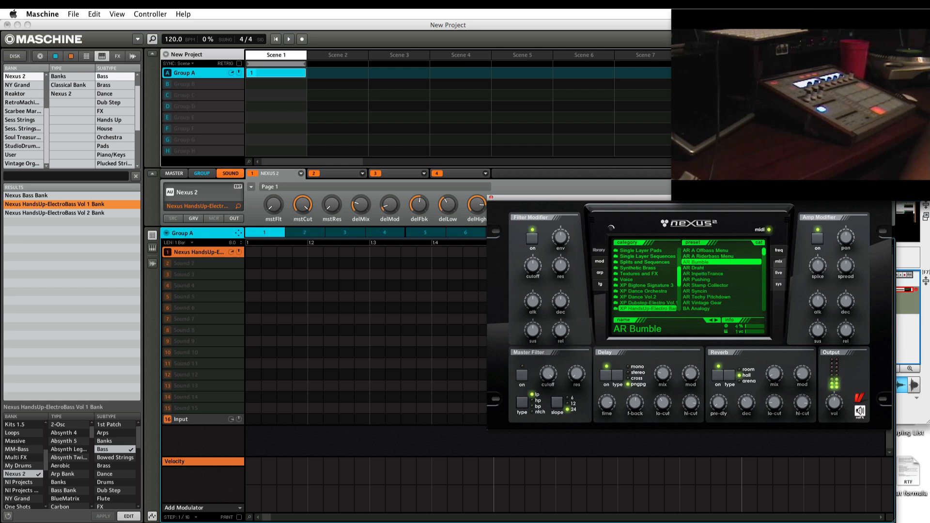
pyautogui.press('Down')
pyautogui.press('Down')
pyautogui.press('Down')
pyautogui.press('Down')
pyautogui.press('Down')
pyautogui.press('Down')
pyautogui.press('Down')
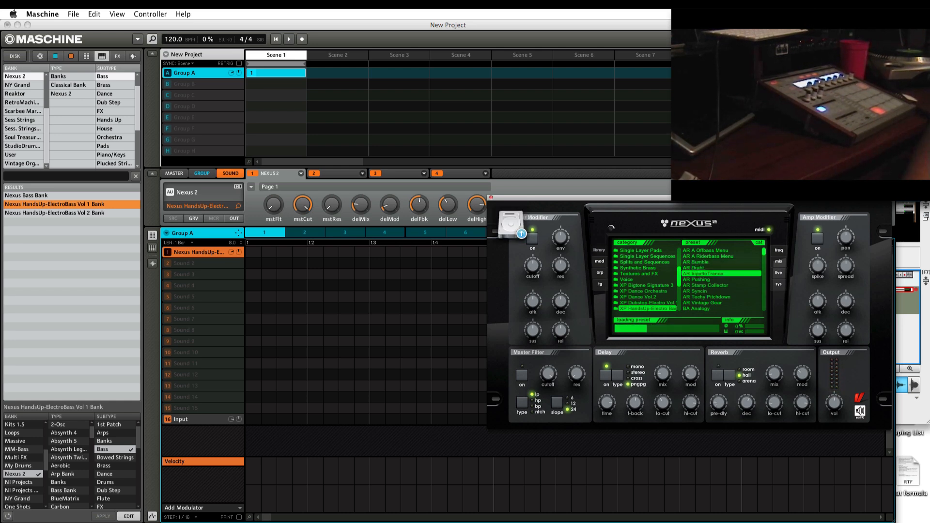
pyautogui.press('Down')
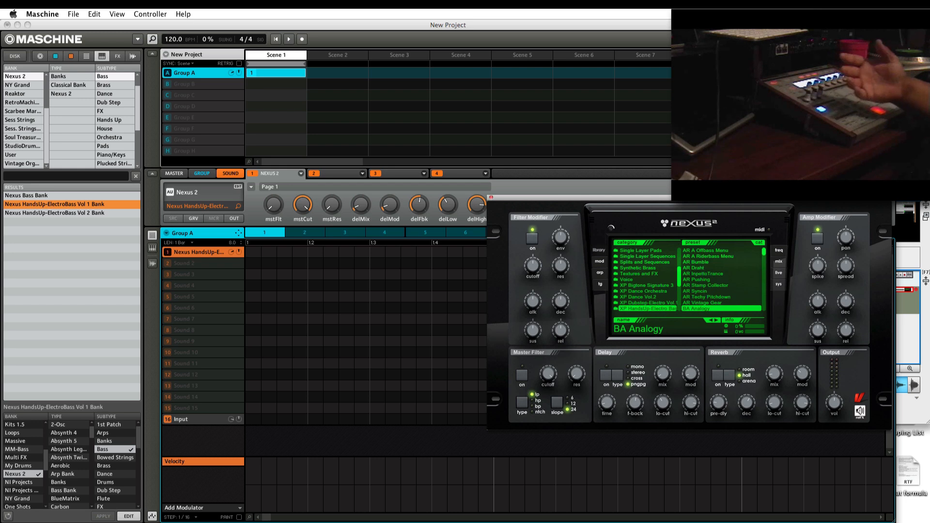
pyautogui.press('Down')
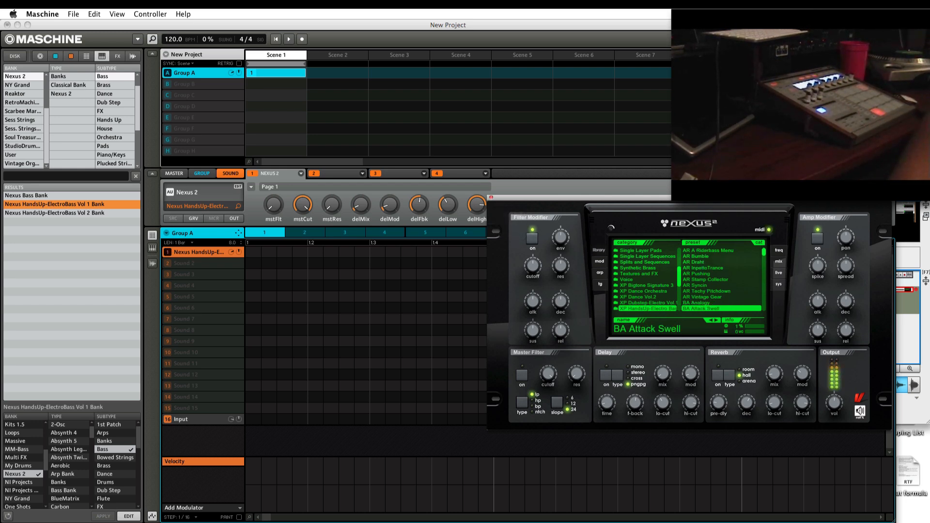
pyautogui.press('Down')
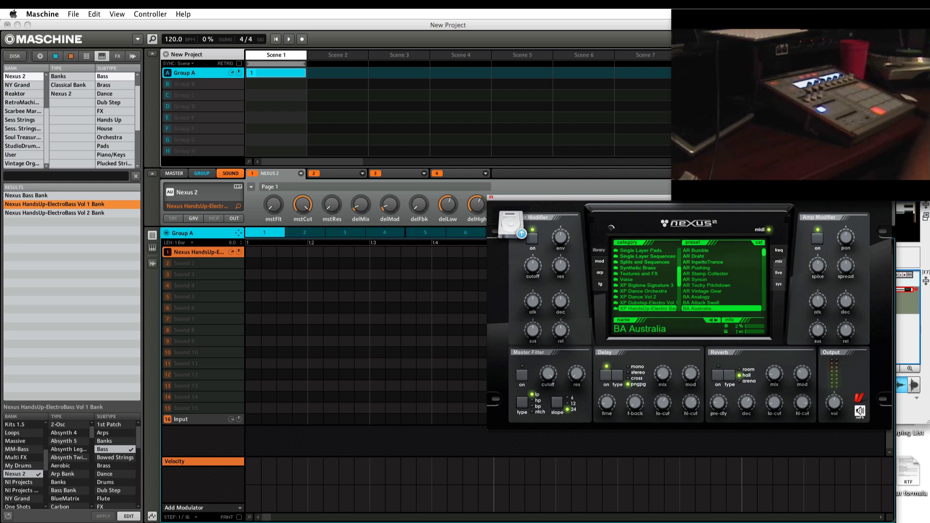
pyautogui.press('Down')
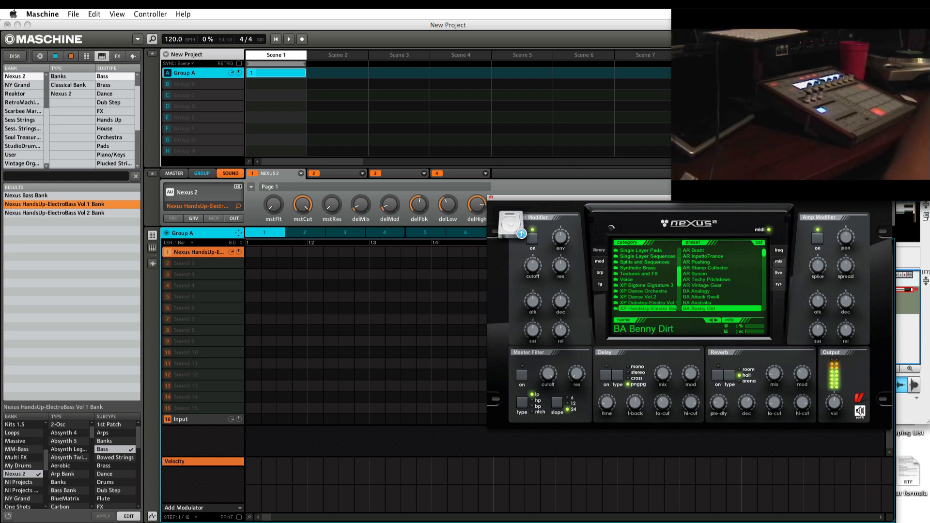
pyautogui.press('Down')
pyautogui.press('Down')
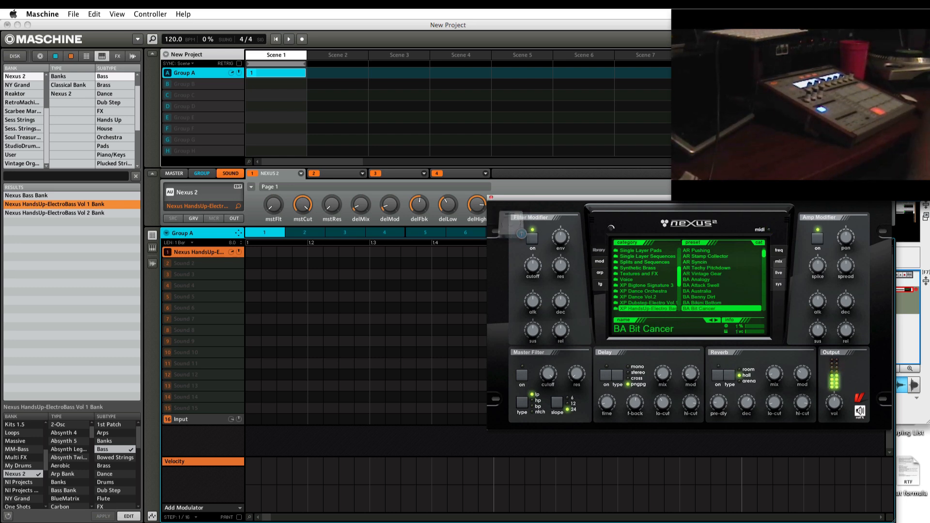
pyautogui.press('Down')
pyautogui.press('Down')
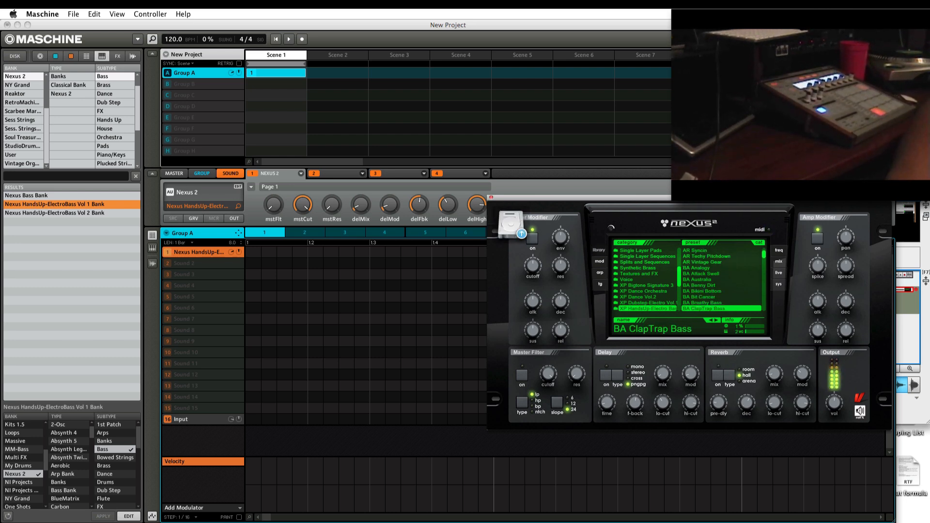
pyautogui.press('Down')
pyautogui.press('Down')
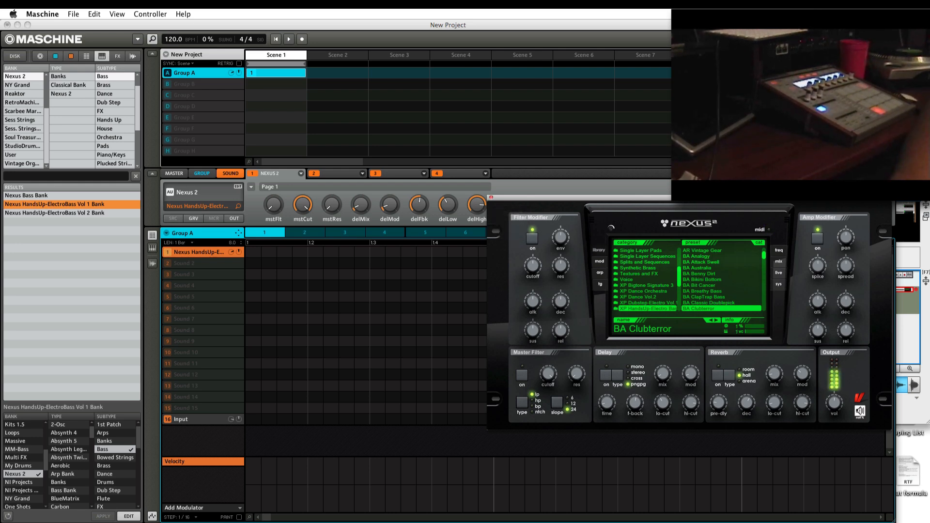
pyautogui.press('Down')
pyautogui.press('Down')
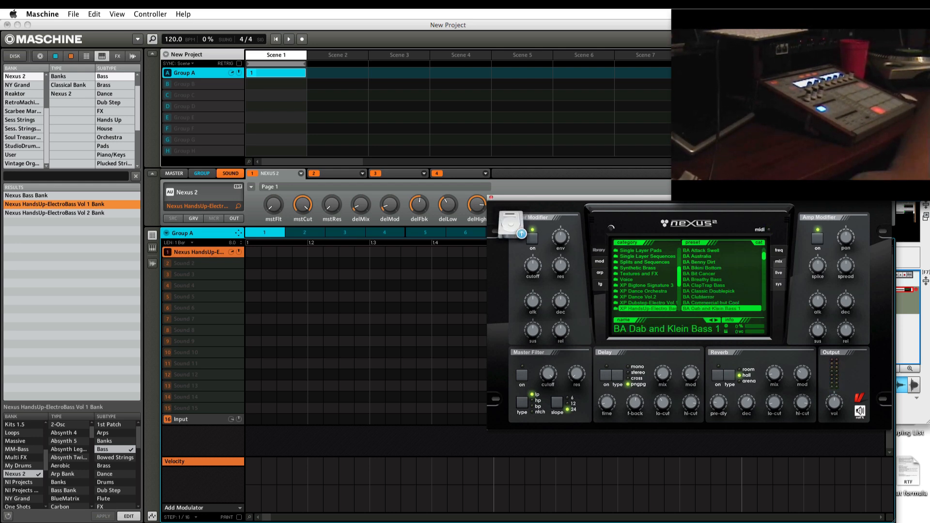
pyautogui.press('Down')
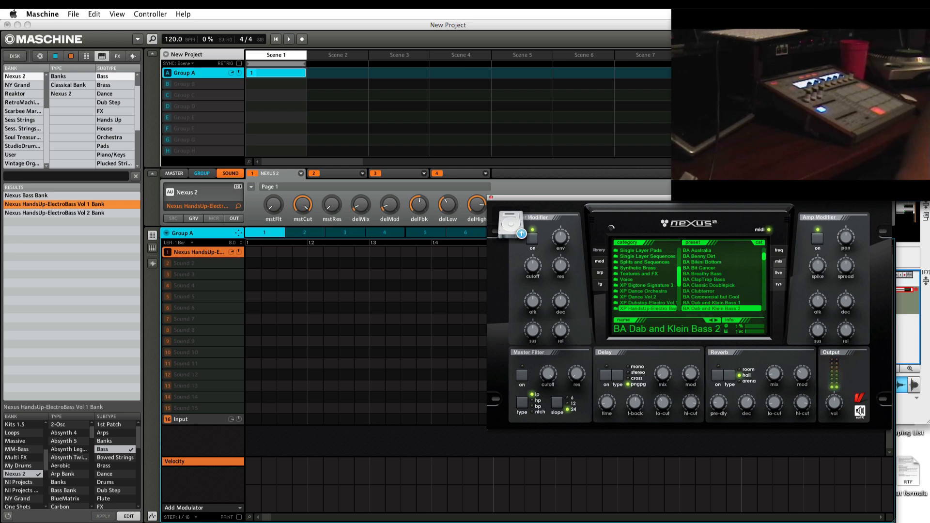
pyautogui.press('Down')
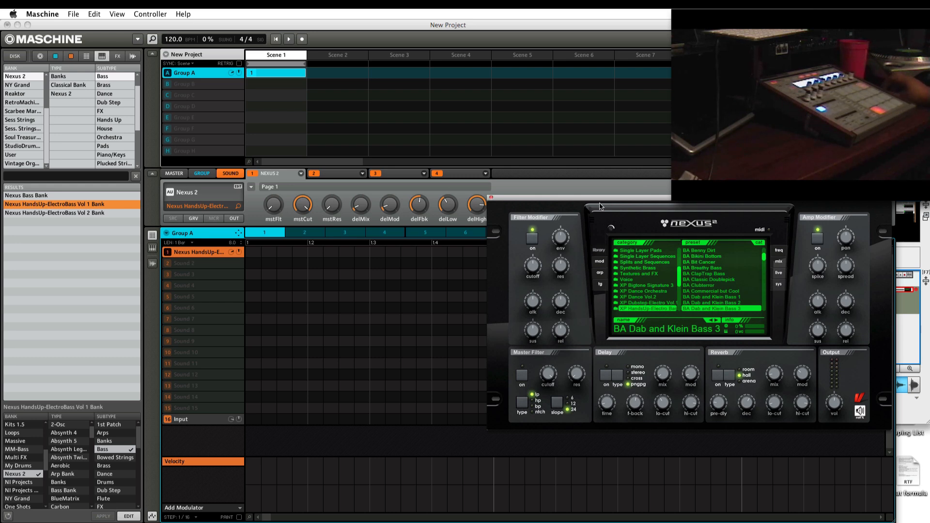
# Load the preset AR After Midnight 1 from the Arpeggios category in Nexus.
pyautogui.moveTo(537, 198); pyautogui.dragTo(307, 241)
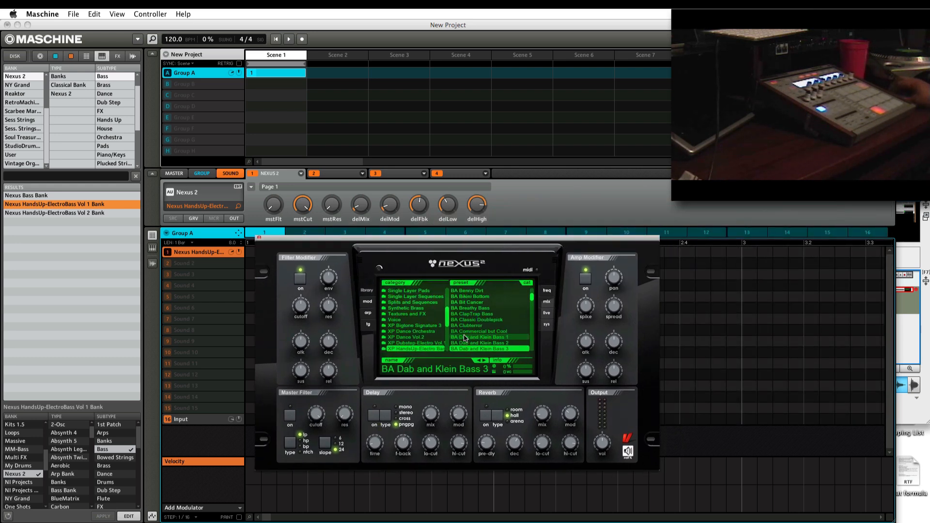
pyautogui.scroll(5, 439, 331)
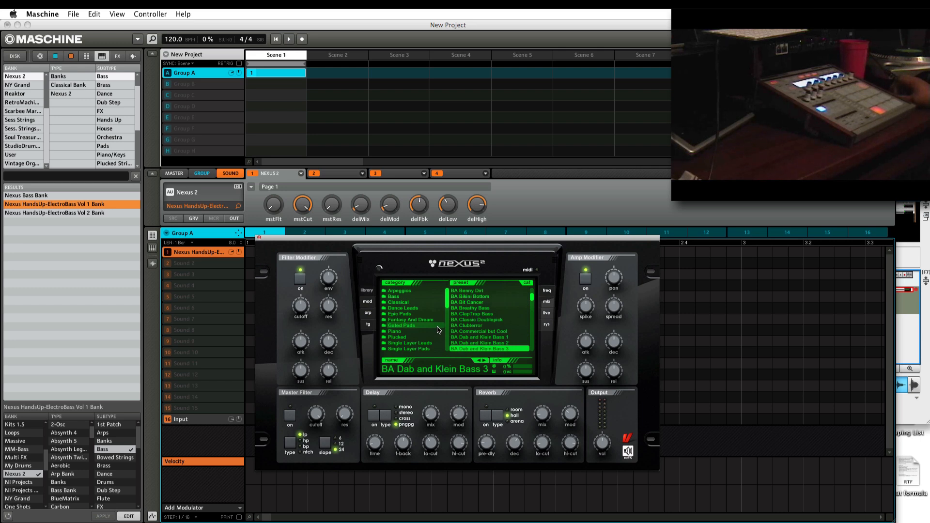
pyautogui.click(406, 291)
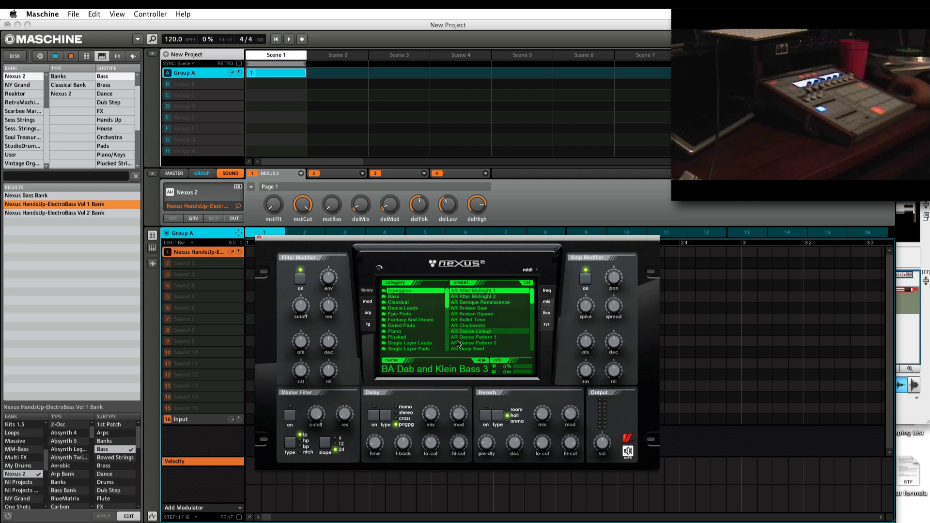
pyautogui.click(463, 292)
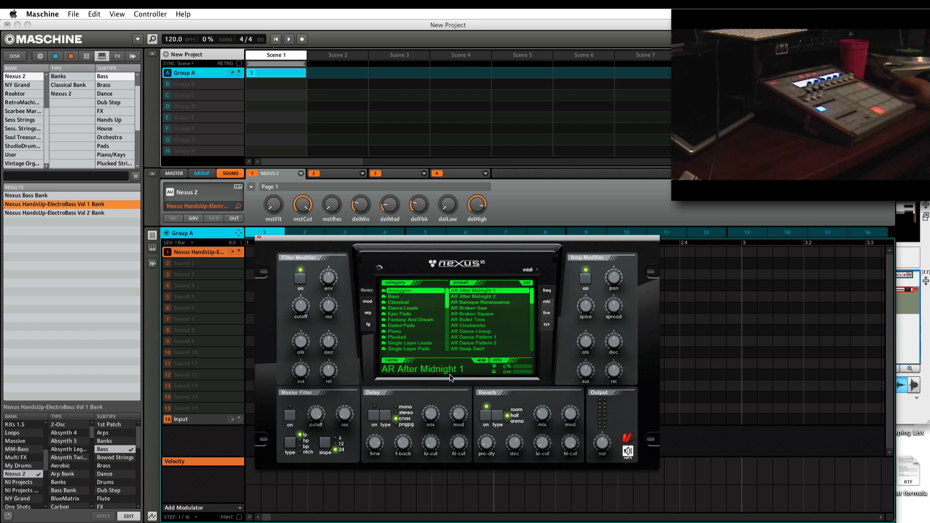
pyautogui.moveTo(347, 238); pyautogui.dragTo(446, 263)
# Start saving the Nexus sound as Nexus Arp Bank.mfxp in the Nexus plug-ins folder, and leave without saving.
pyautogui.click(301, 174)
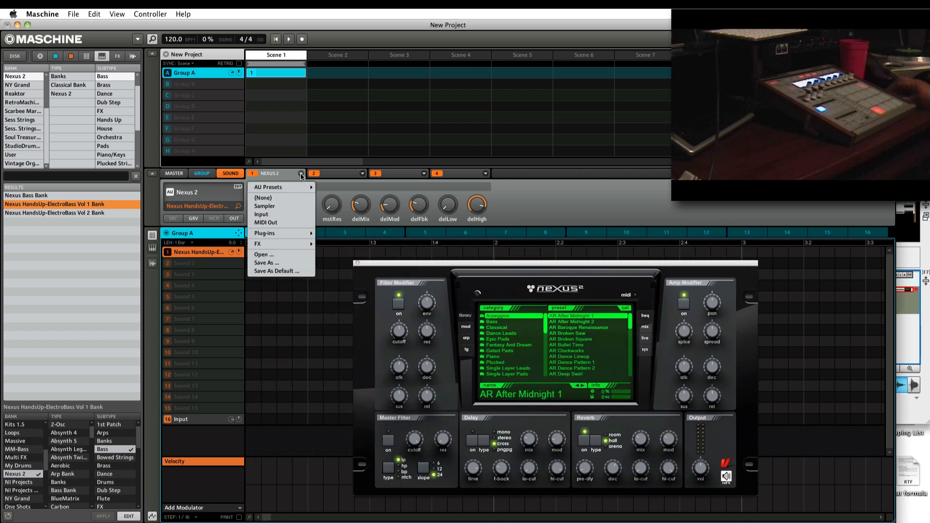
pyautogui.click(297, 262)
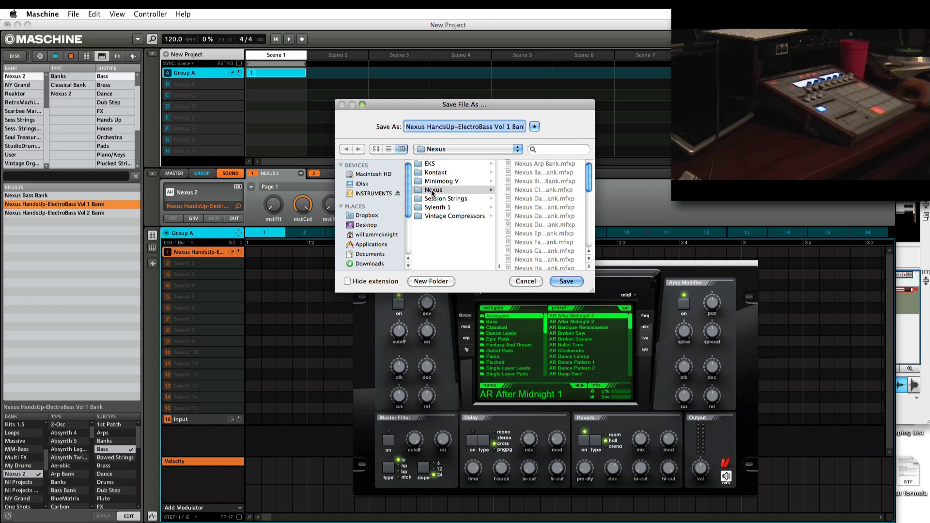
pyautogui.click(516, 151)
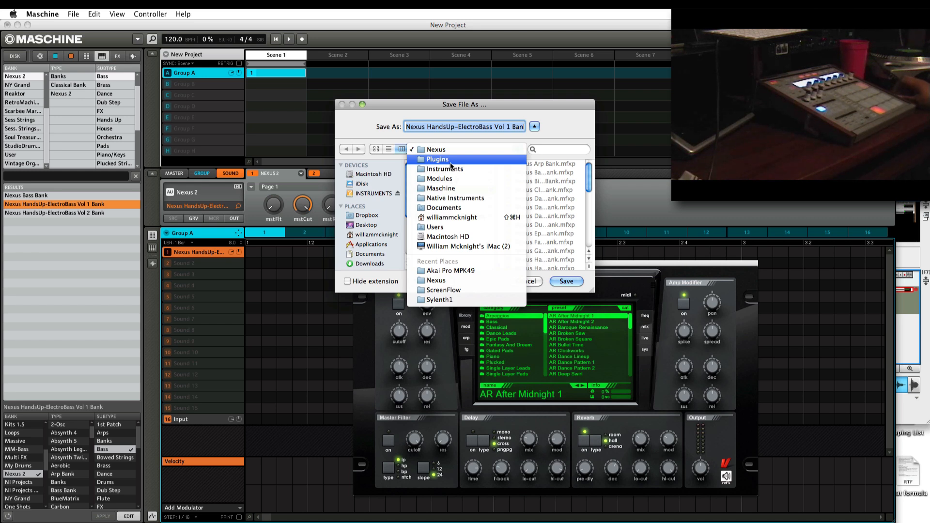
pyautogui.click(458, 137)
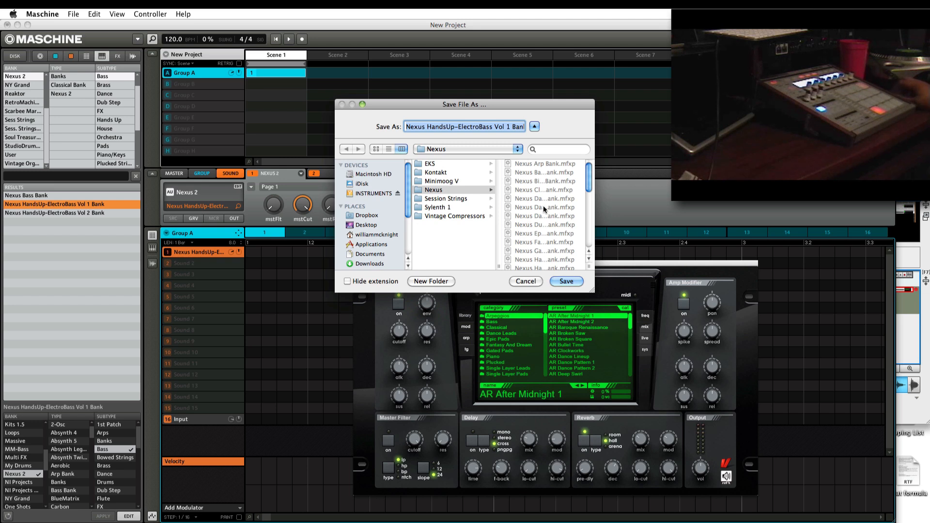
pyautogui.click(542, 164)
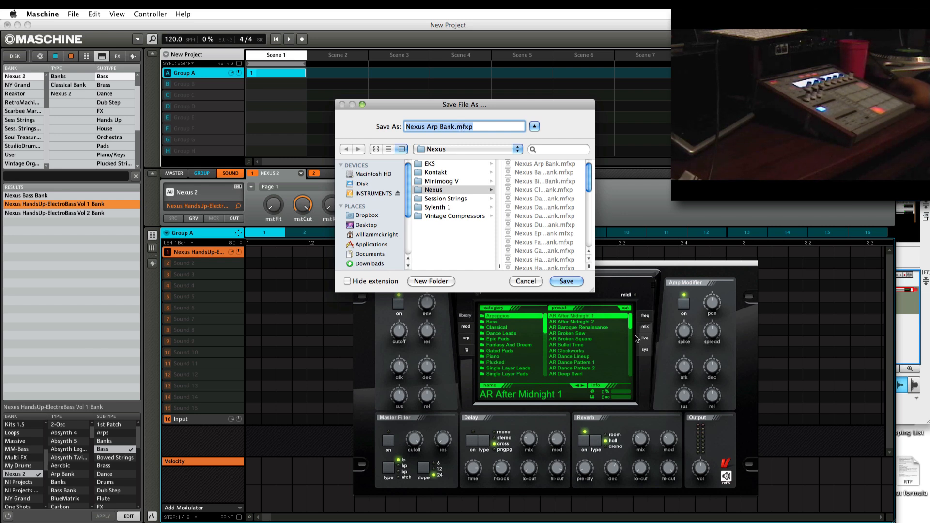
pyautogui.click(526, 282)
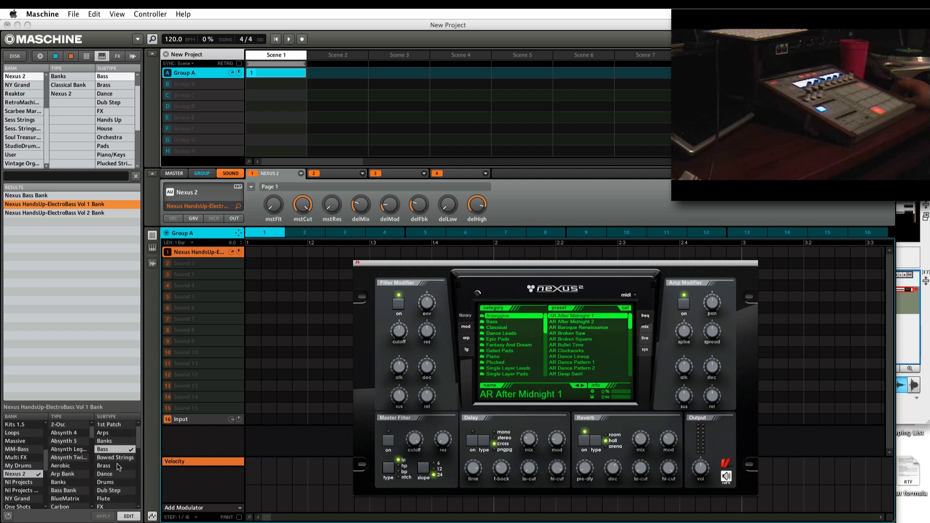
# Close the Nexus plug-in window and switch to the Vyzex MPK49 editor, placing its window lower over the pattern area.
pyautogui.click(358, 263)
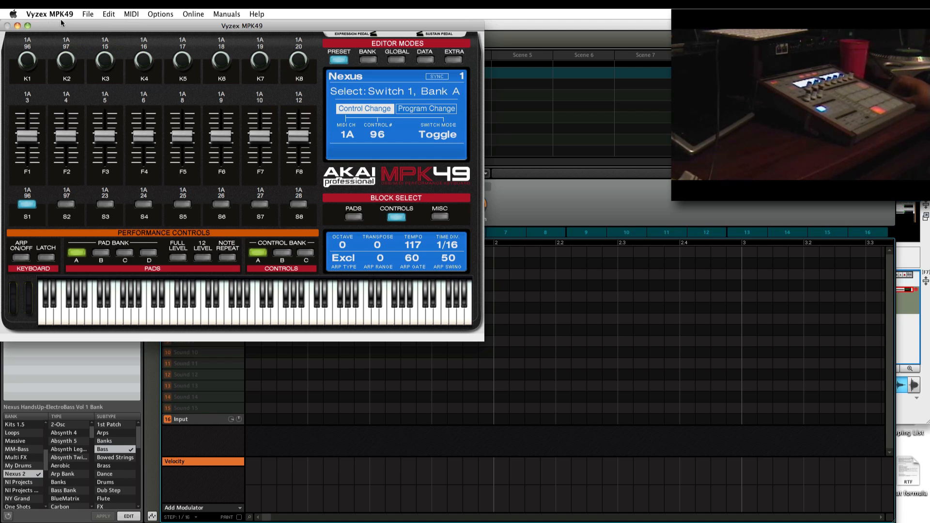
pyautogui.moveTo(60, 28); pyautogui.dragTo(221, 181)
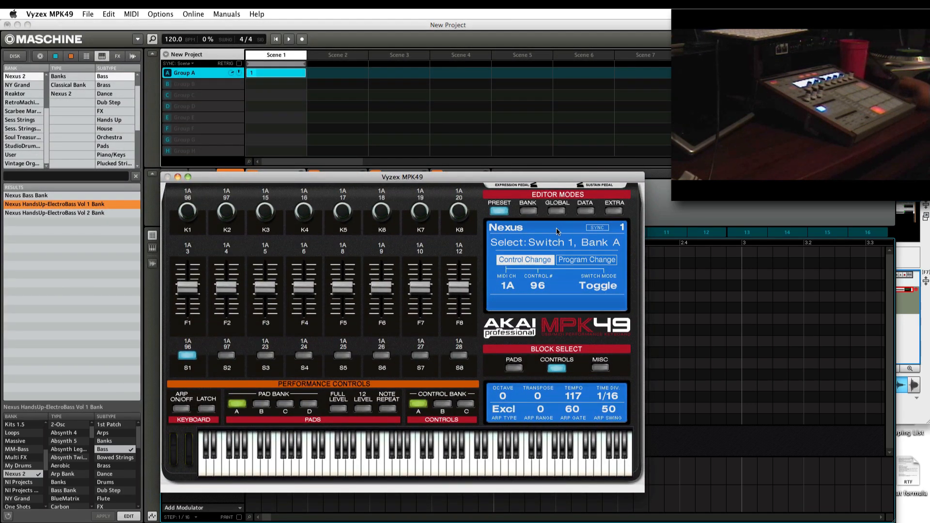
# Check the control change assignments of knobs 1 and 2 and switches 1 and 2 in Bank A.
pyautogui.click(187, 212)
pyautogui.click(226, 212)
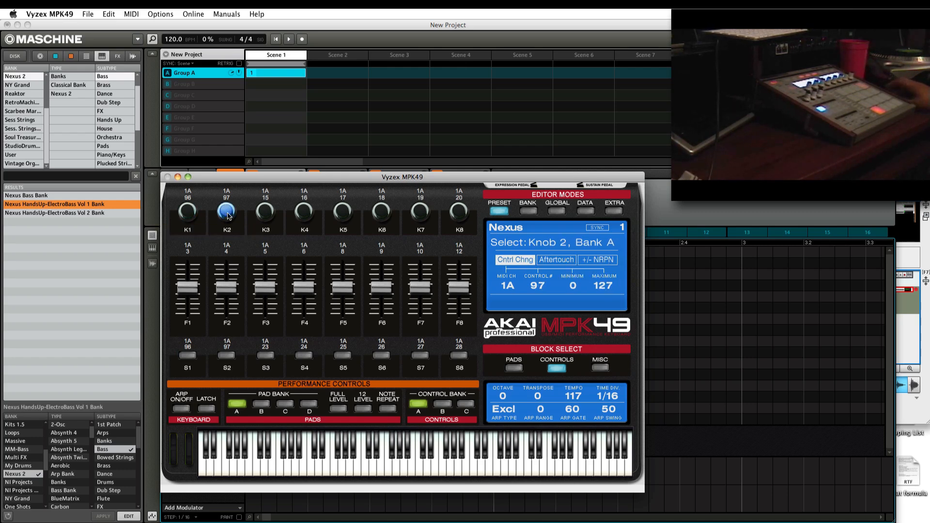
pyautogui.click(190, 359)
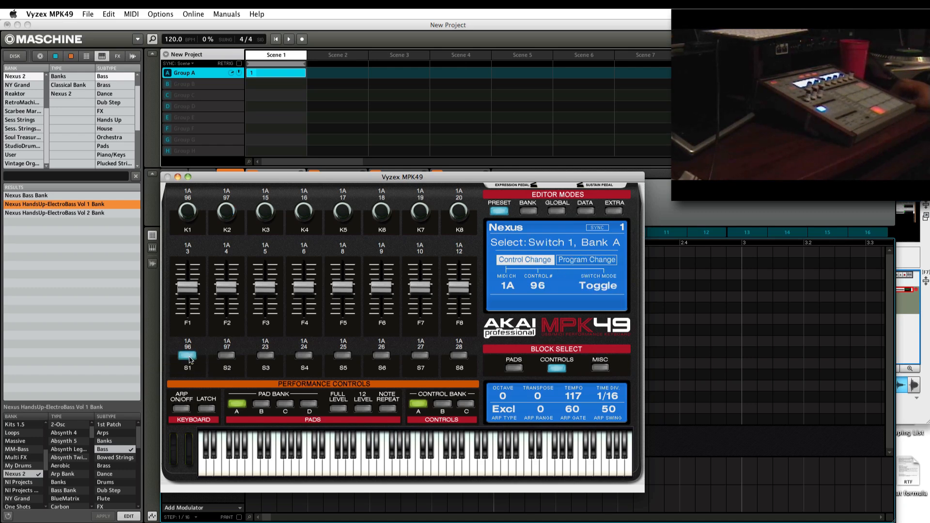
pyautogui.click(226, 357)
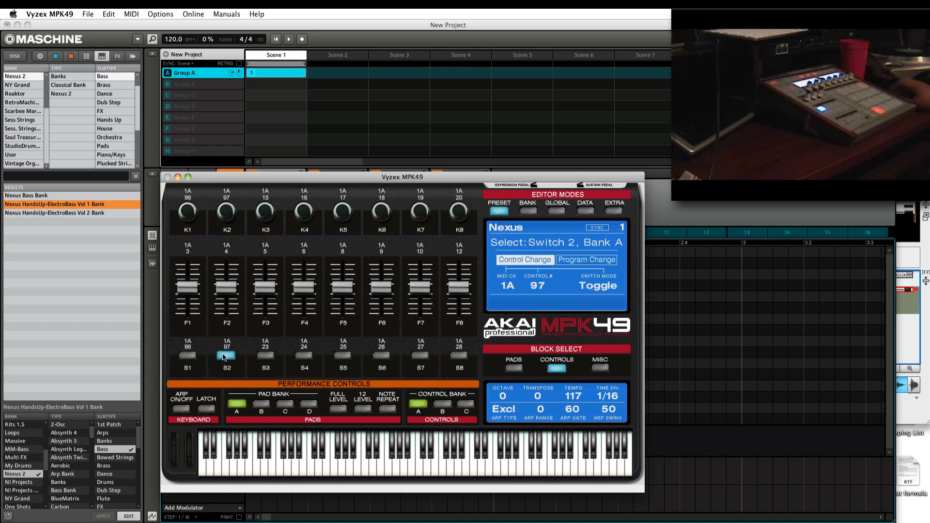
# Set the control change number of Knob 1 in Bank A to CC 96.
pyautogui.click(189, 206)
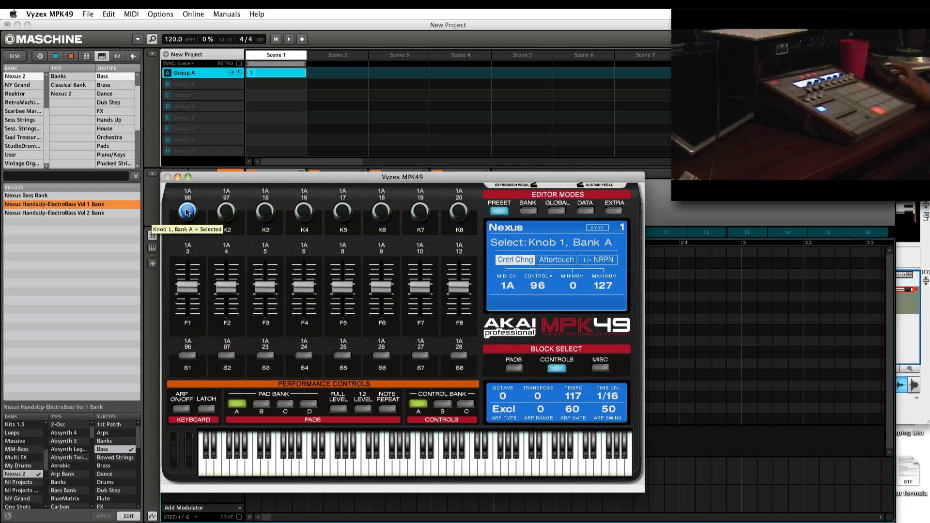
pyautogui.doubleClick(539, 287)
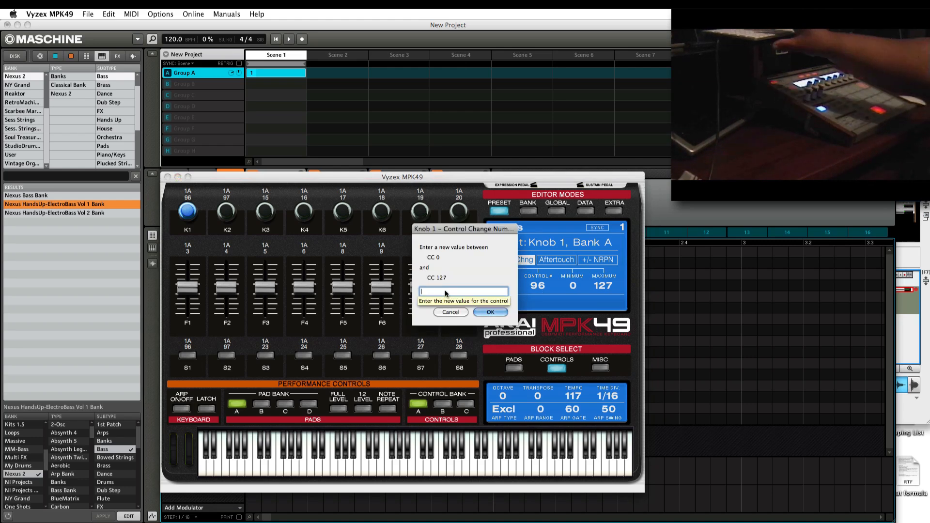
pyautogui.write('cc')
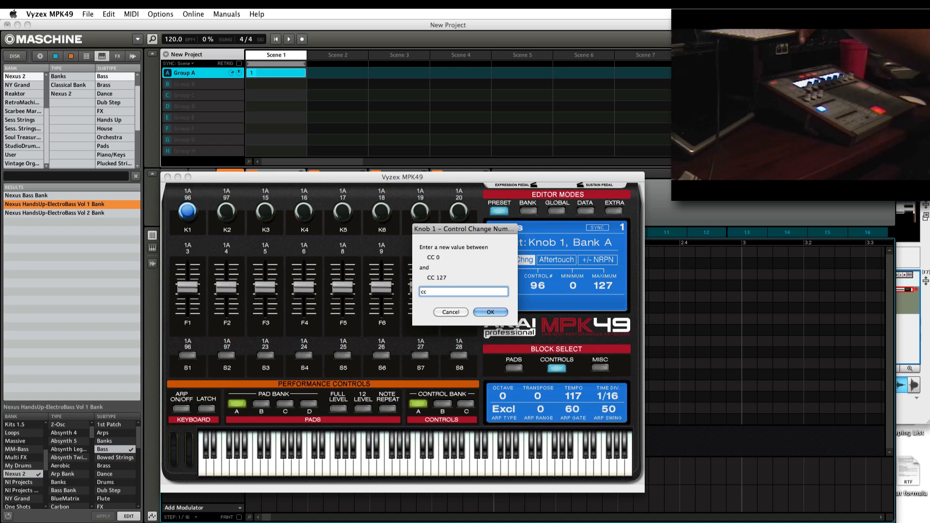
pyautogui.write('96')
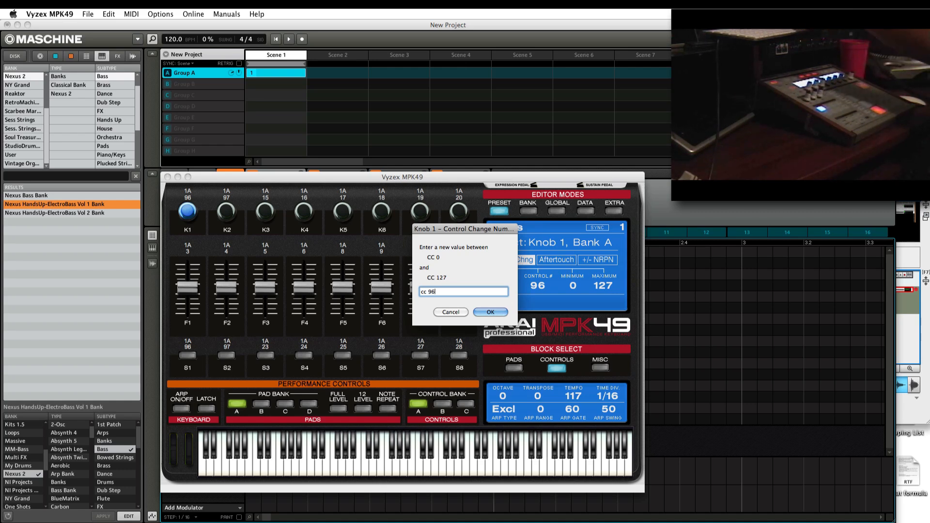
pyautogui.press('Return')
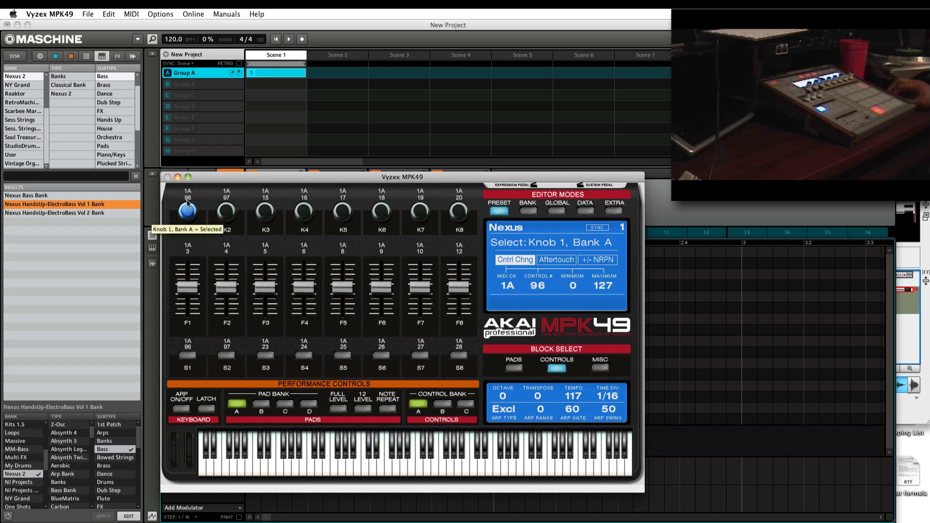
# Set the control change number of Knob 3 in Bank A to CC 96.
pyautogui.click(270, 204)
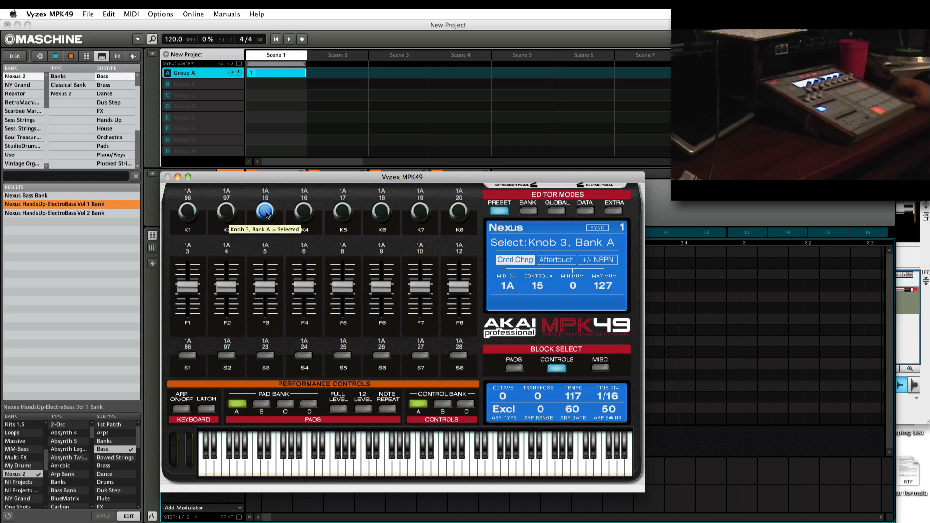
pyautogui.doubleClick(265, 198)
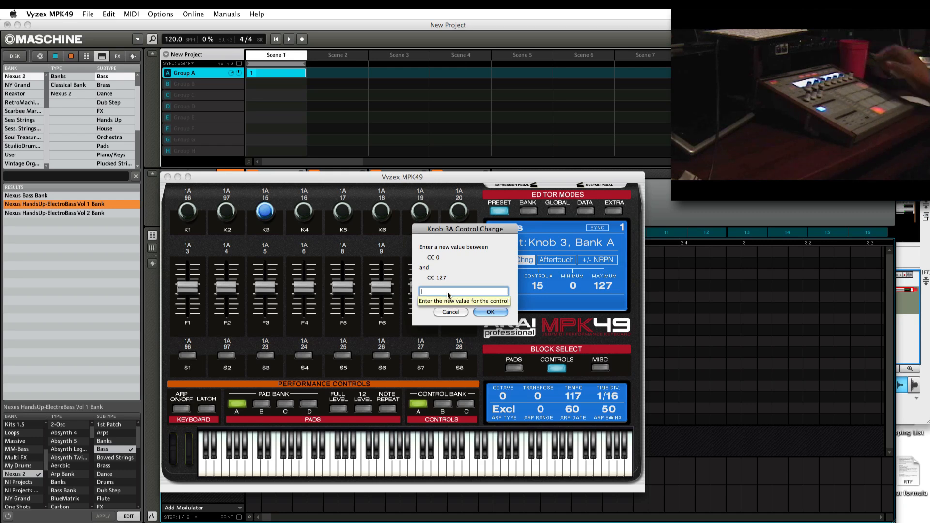
pyautogui.write('cc')
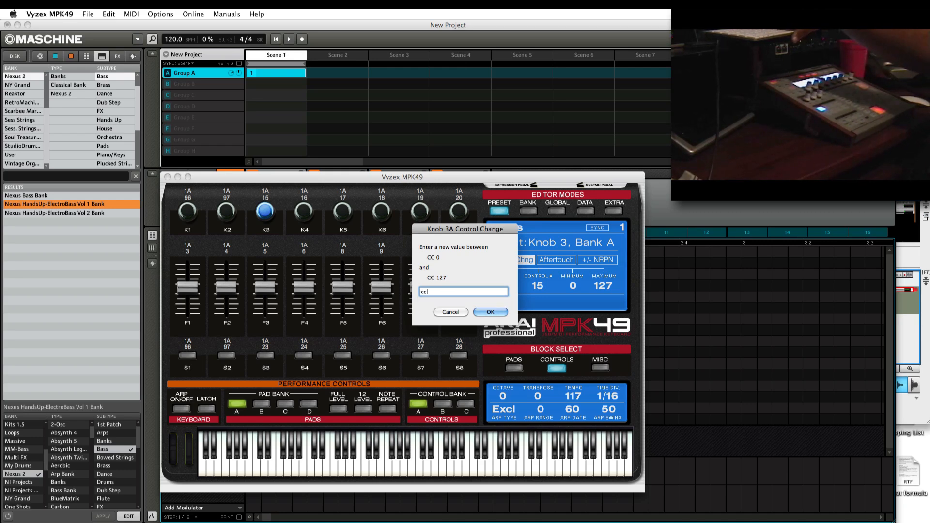
pyautogui.write(' 96')
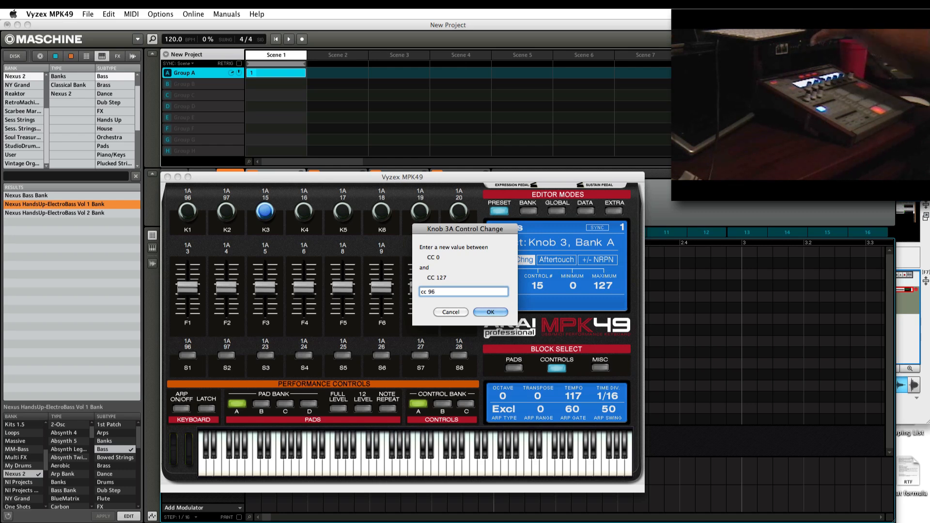
pyautogui.press('Return')
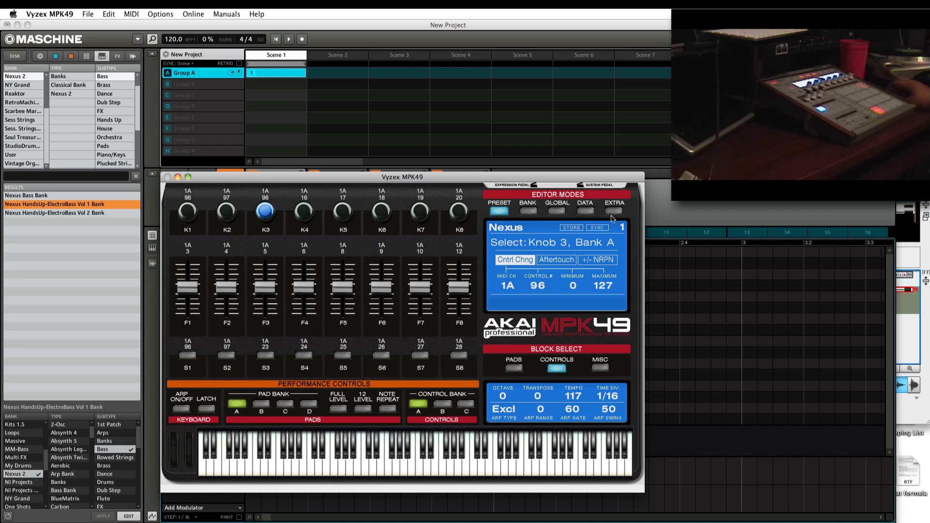
# Look through the bank, global and preset editor modes, ending in the data mode with the instrument and disk transfer options.
pyautogui.click(528, 212)
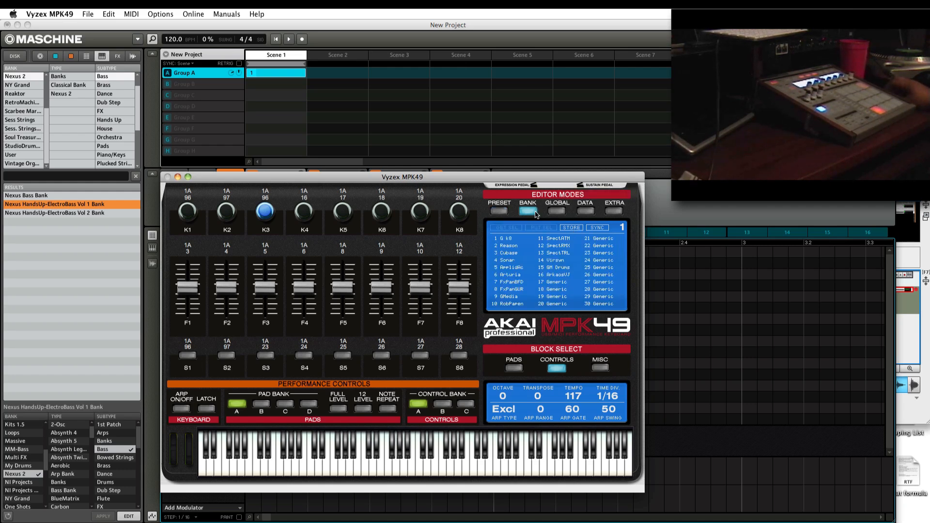
pyautogui.click(562, 214)
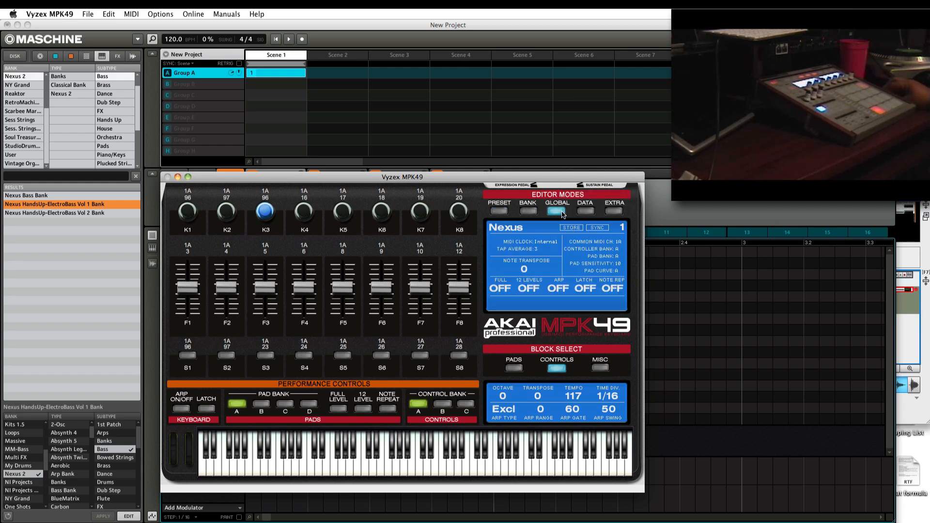
pyautogui.click(496, 211)
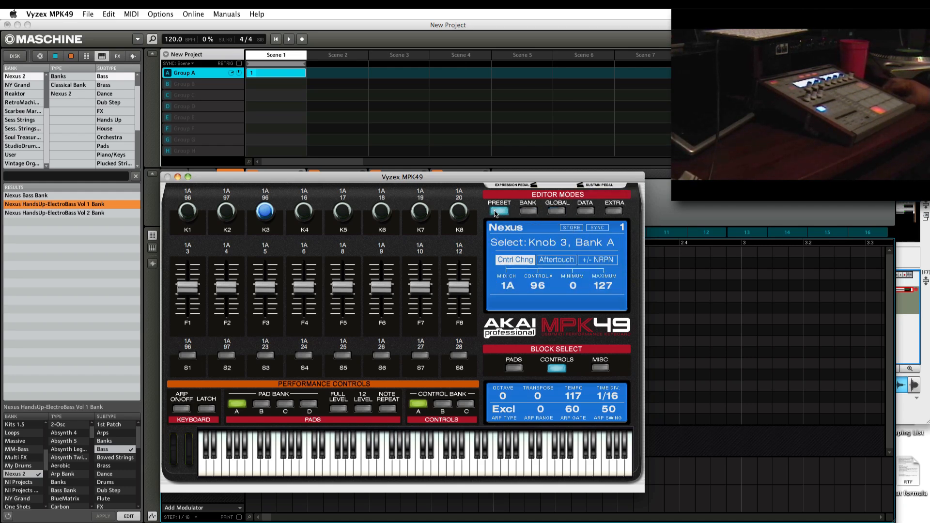
pyautogui.click(586, 211)
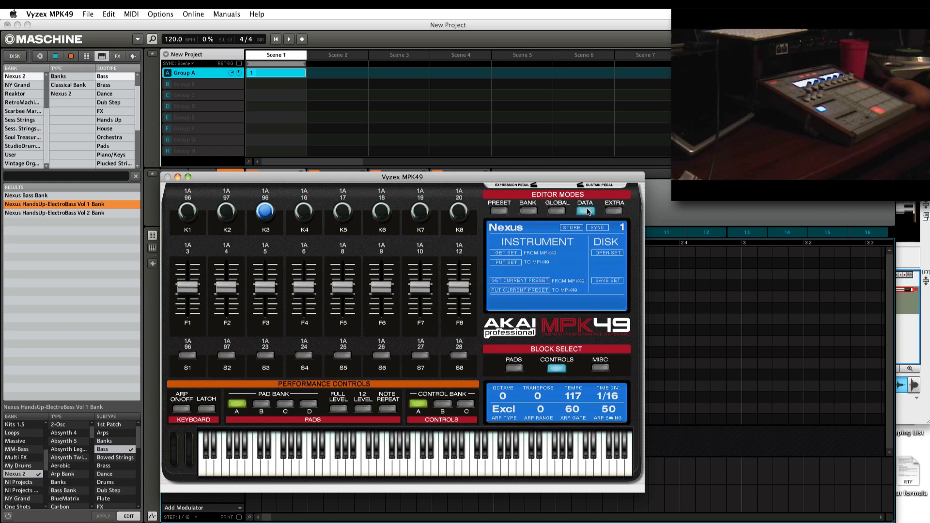